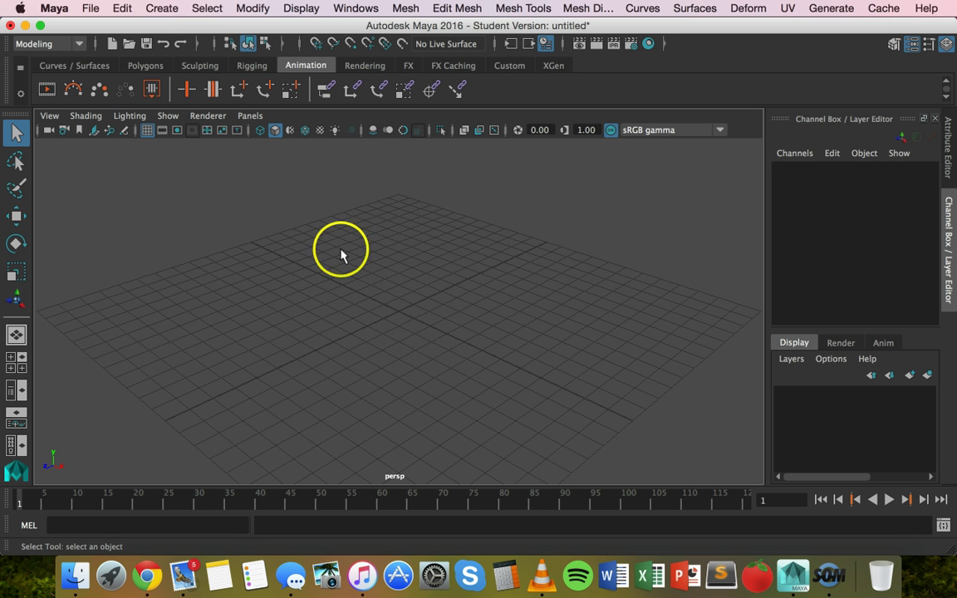
Start a CV curve and place its first control vertices bending across the grid toward the lower right
click(162, 9)
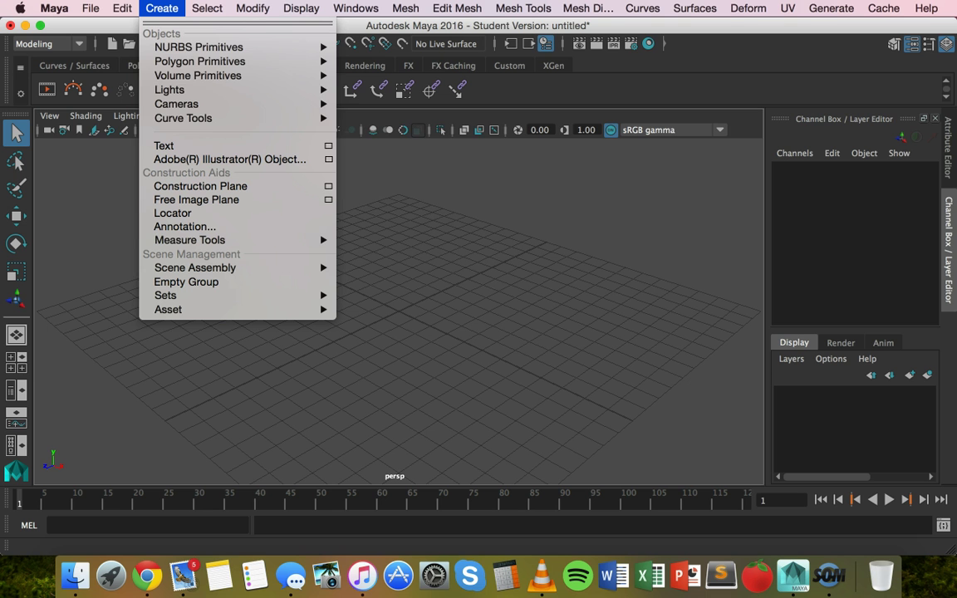
mouse_move(224, 121)
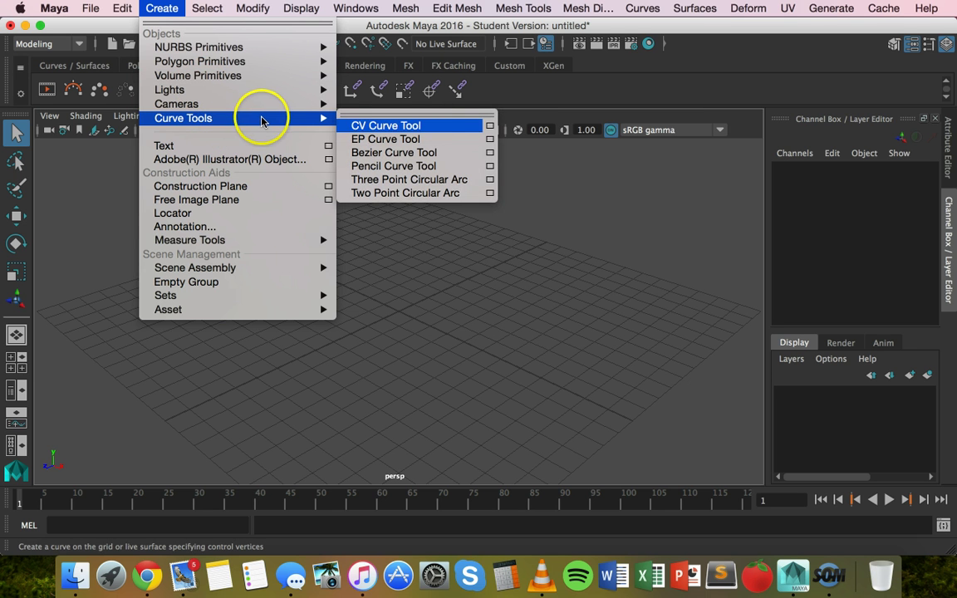
click(394, 128)
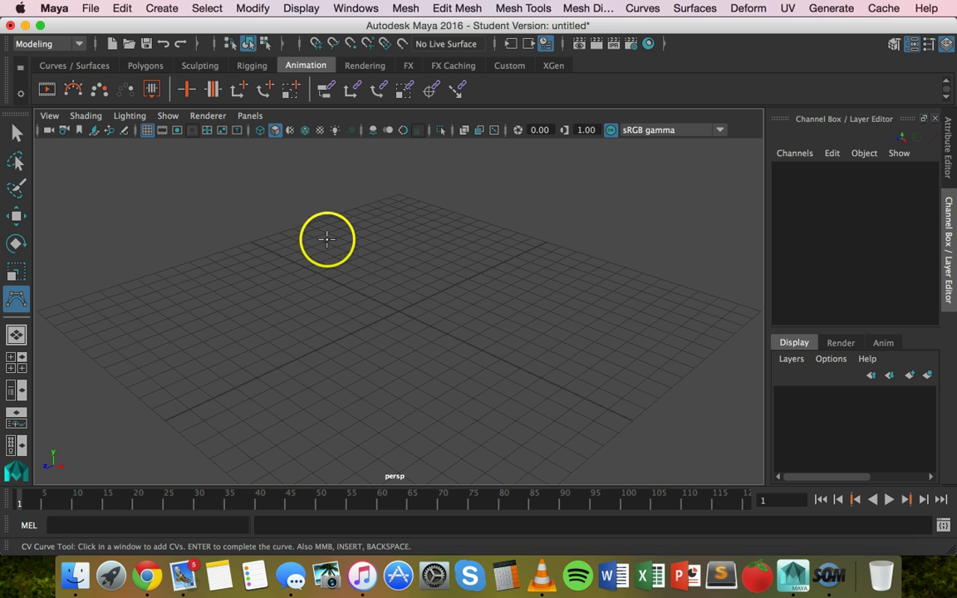
click(381, 225)
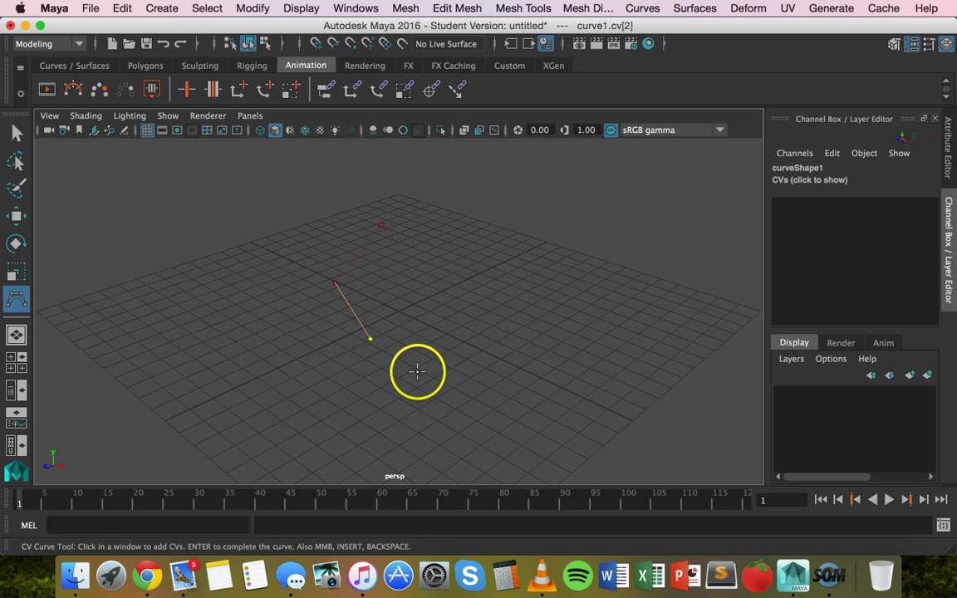
click(430, 377)
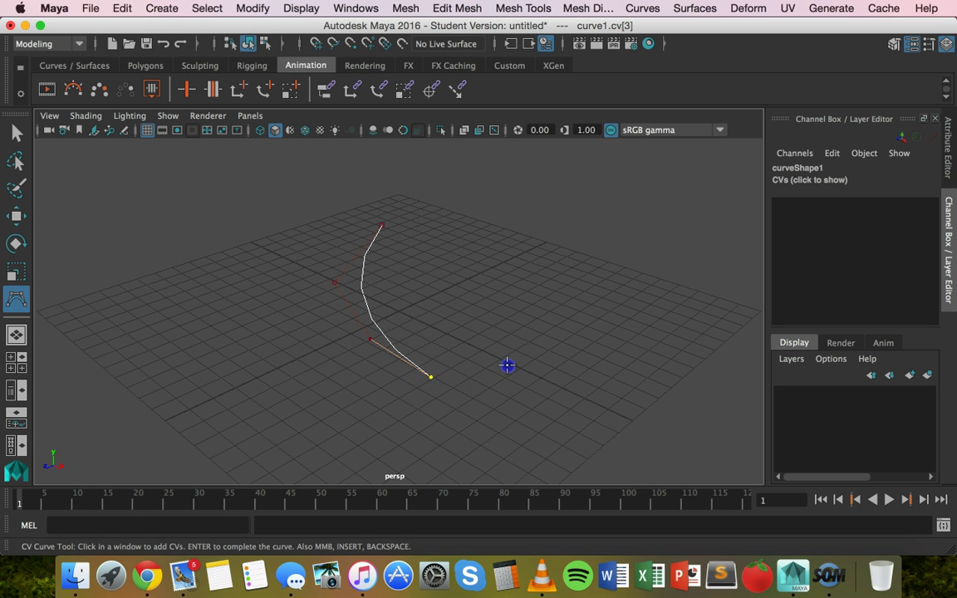
click(507, 366)
click(571, 376)
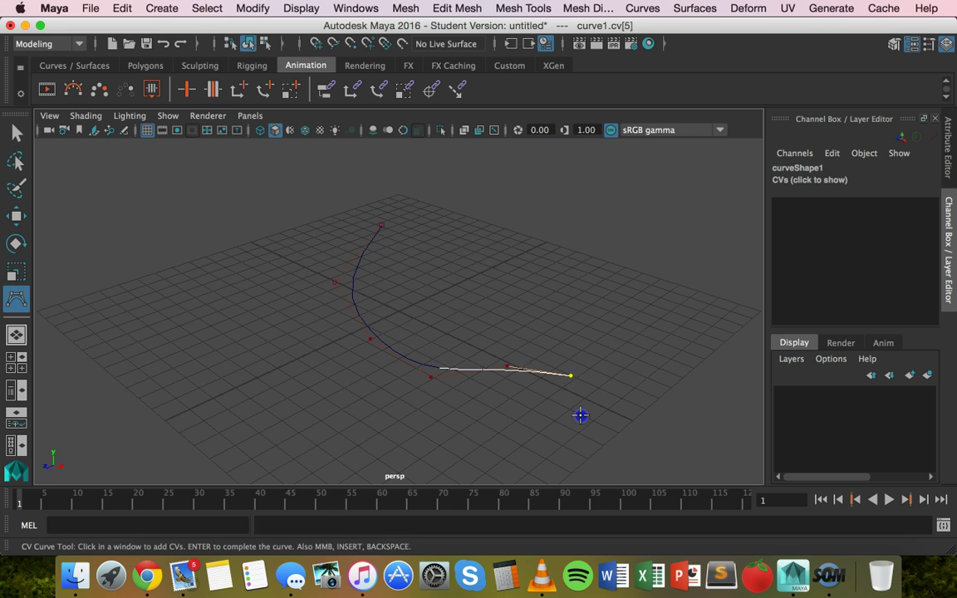
click(581, 415)
Carry the curve left along the bottom, up, and curl it back inward to finish curve1
click(489, 457)
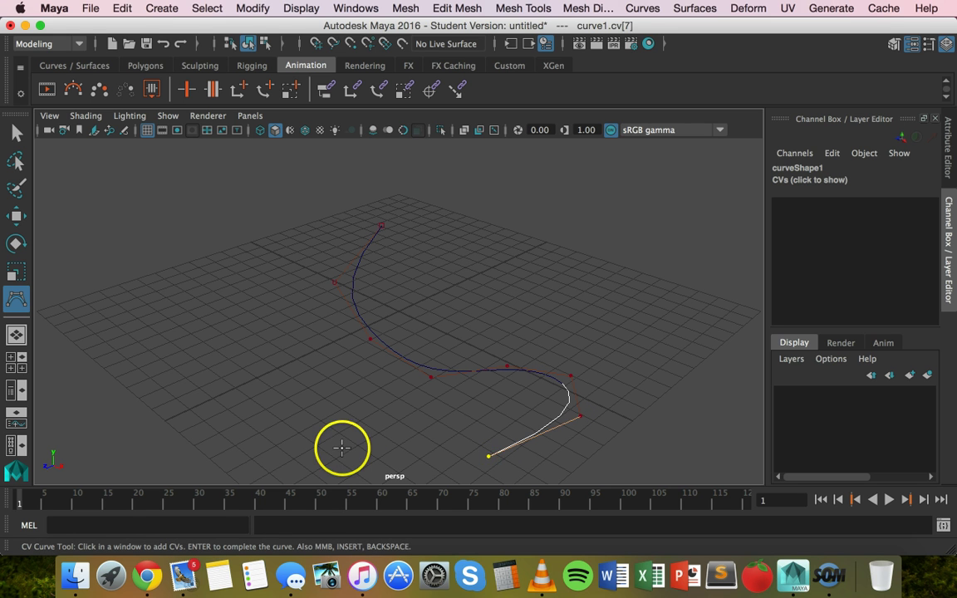
click(342, 448)
click(260, 403)
click(223, 340)
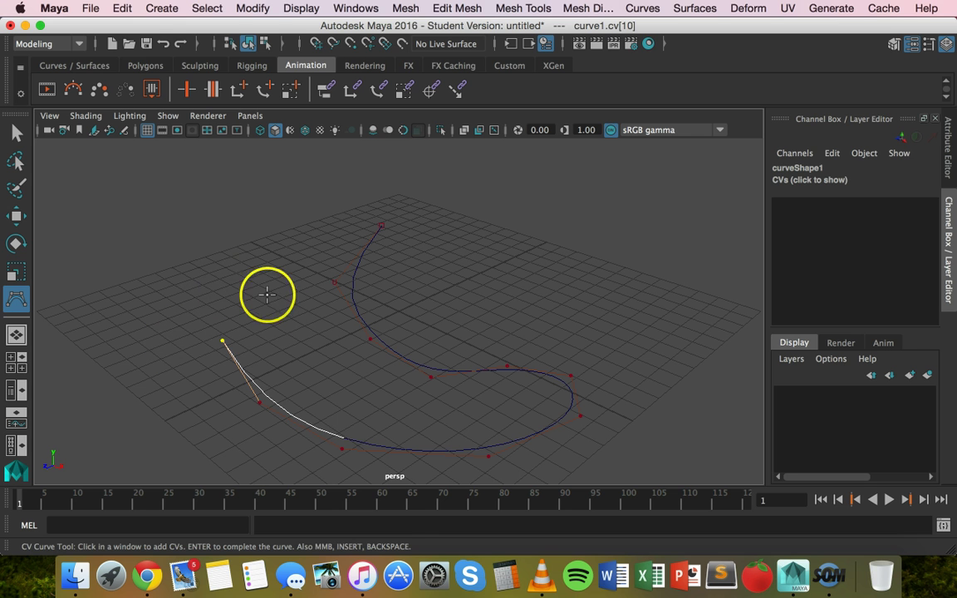
click(272, 322)
click(305, 338)
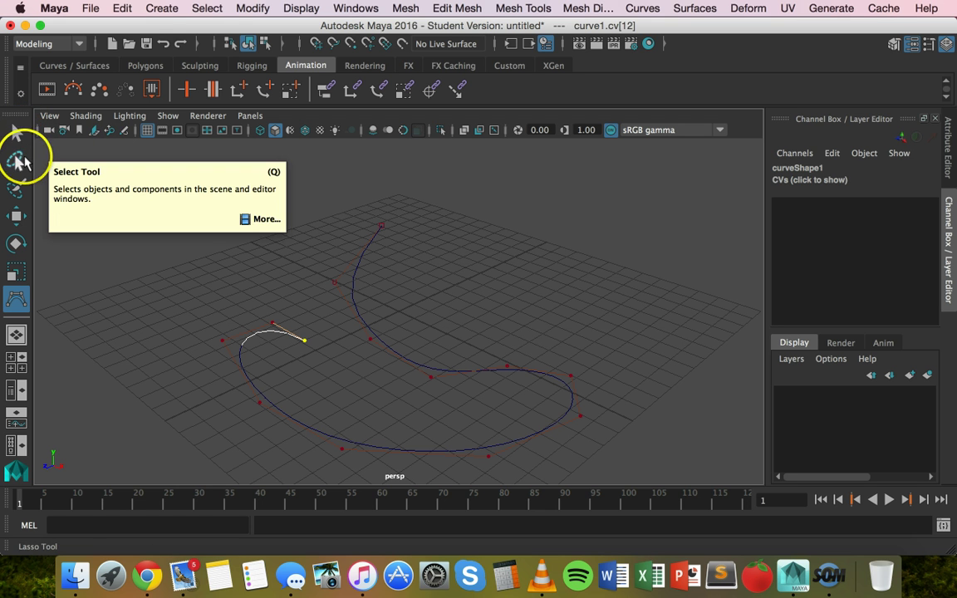
key(q)
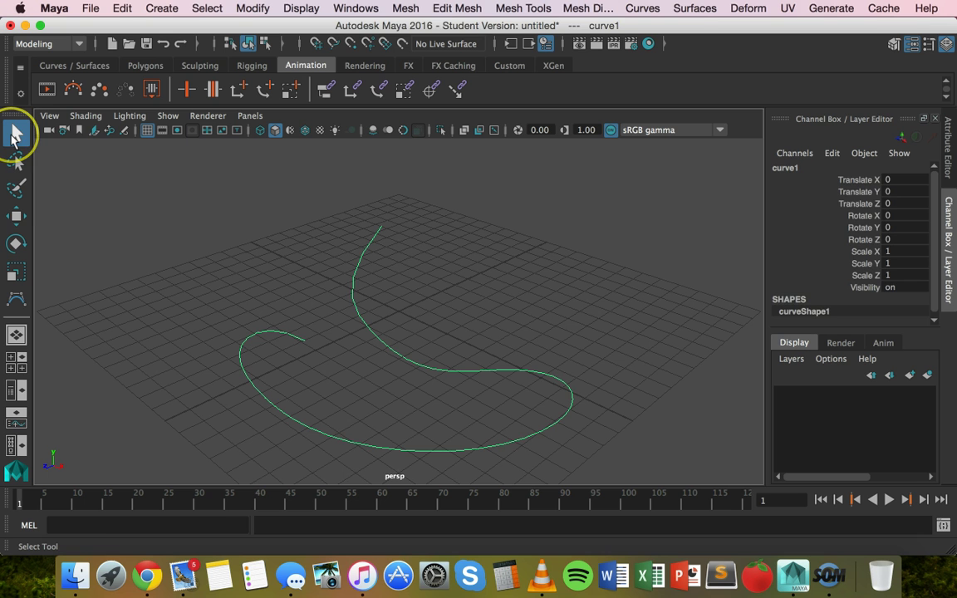
Clear the selection and create a NURBS sphere from the NURBS Primitives menu
click(98, 199)
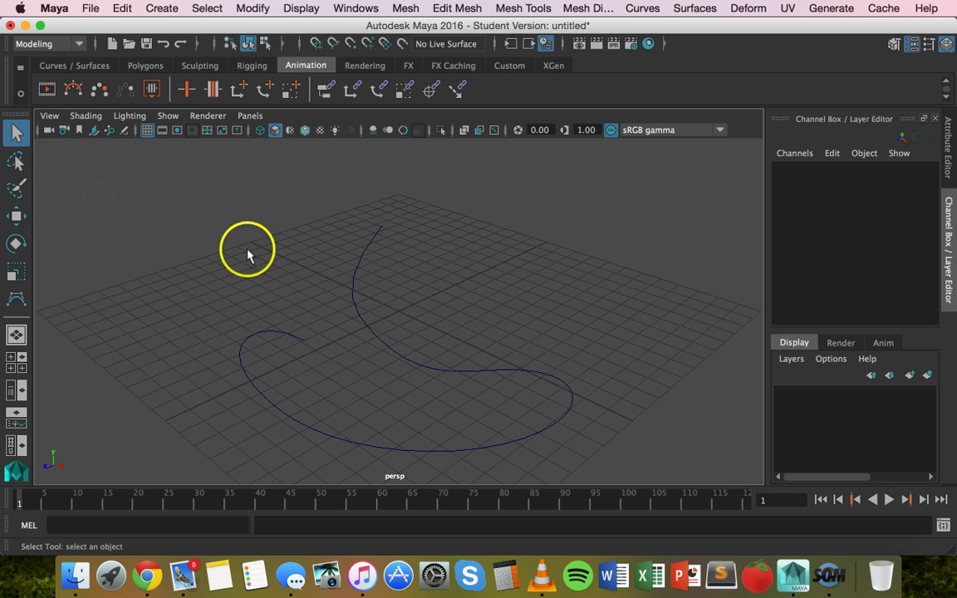
click(369, 247)
click(421, 251)
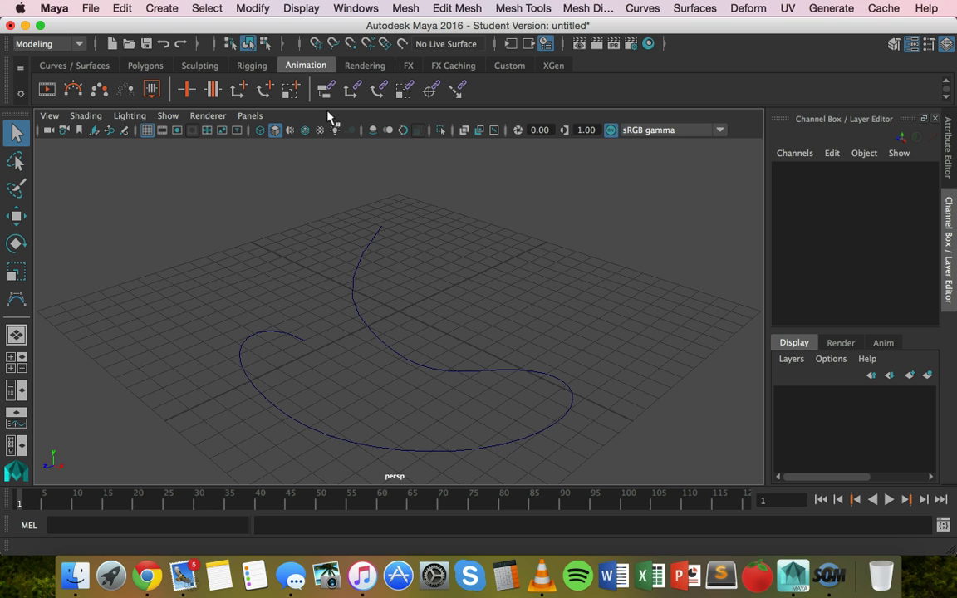
click(162, 8)
click(207, 7)
mouse_move(163, 10)
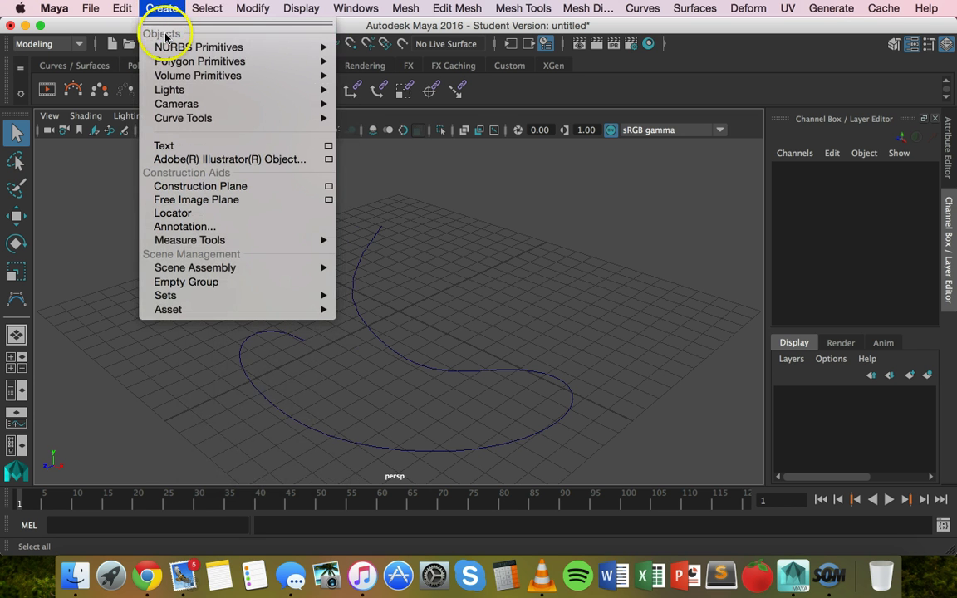
mouse_move(296, 62)
mouse_move(288, 44)
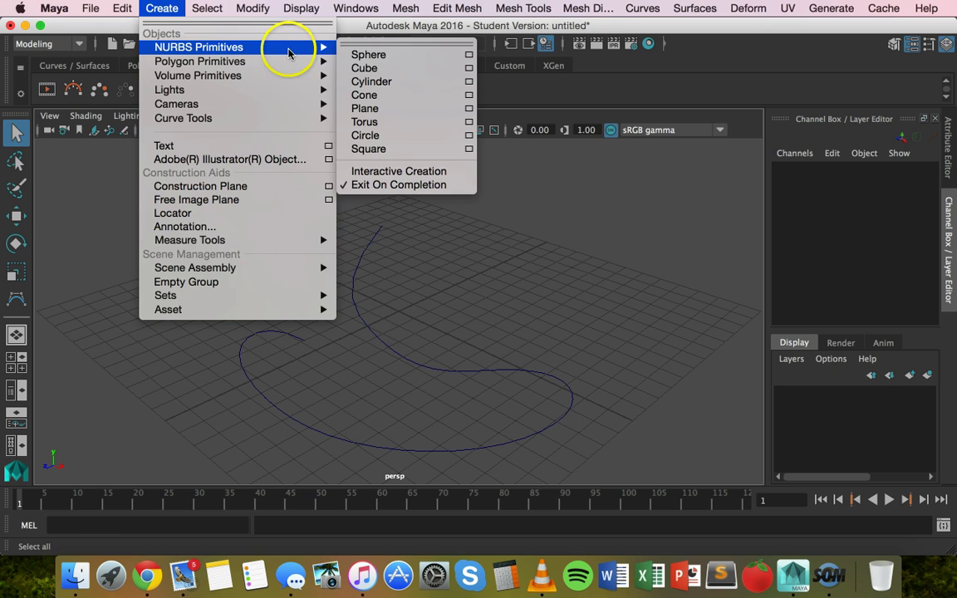
click(385, 53)
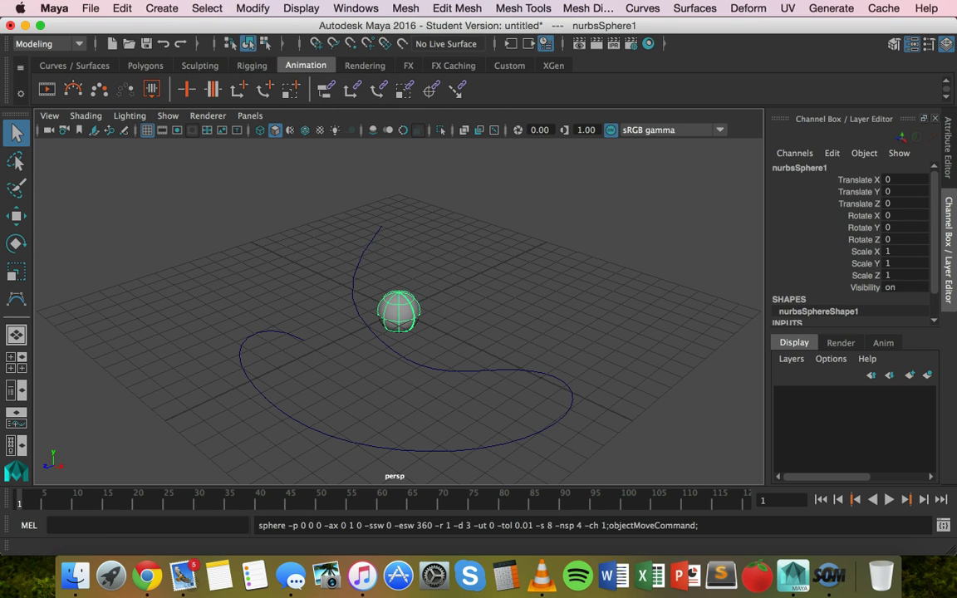
Move the sphere near the curve's upper end, around Translate X -5.931, Z -5.995
click(16, 215)
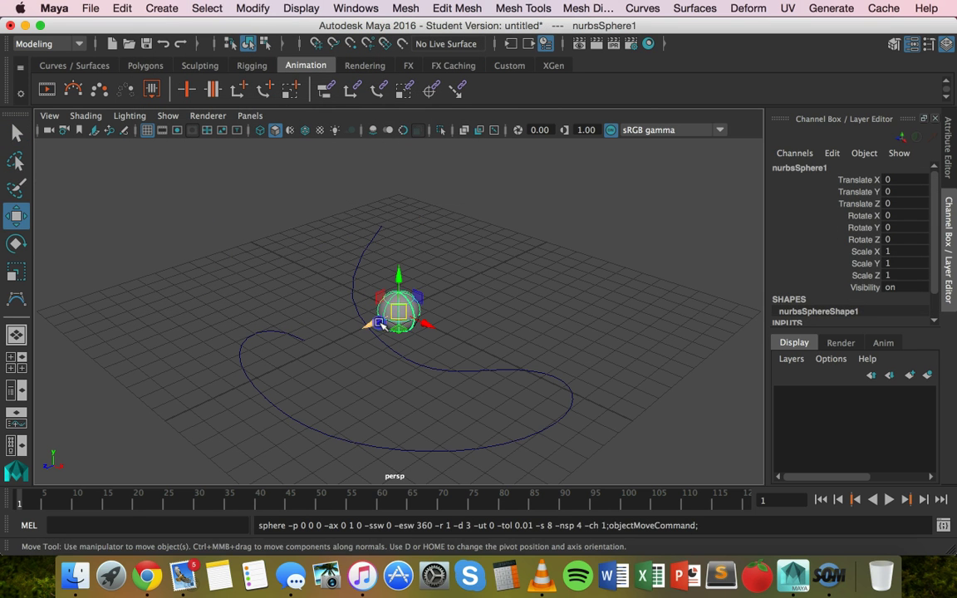
drag(379, 323, 434, 268)
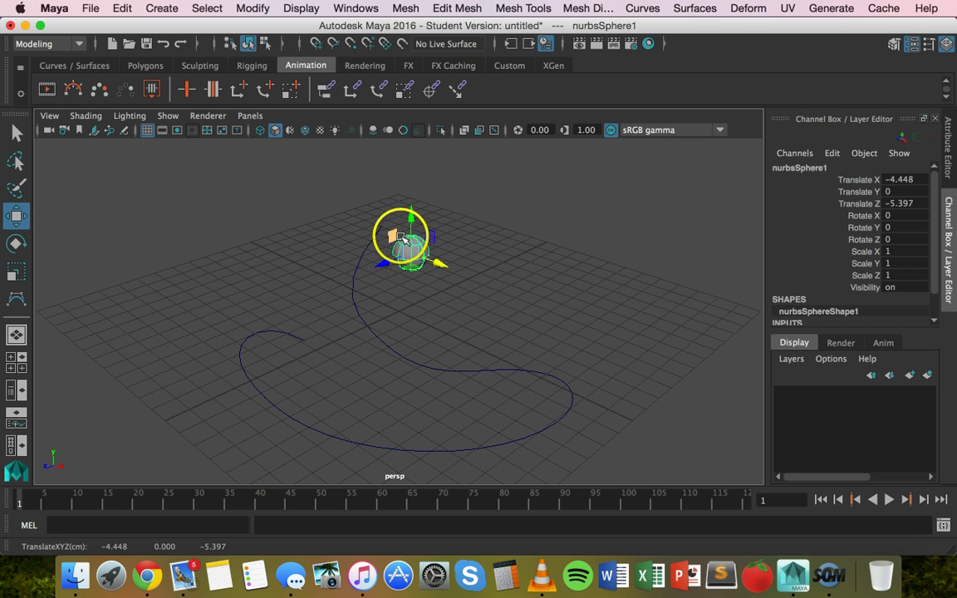
drag(409, 241, 427, 253)
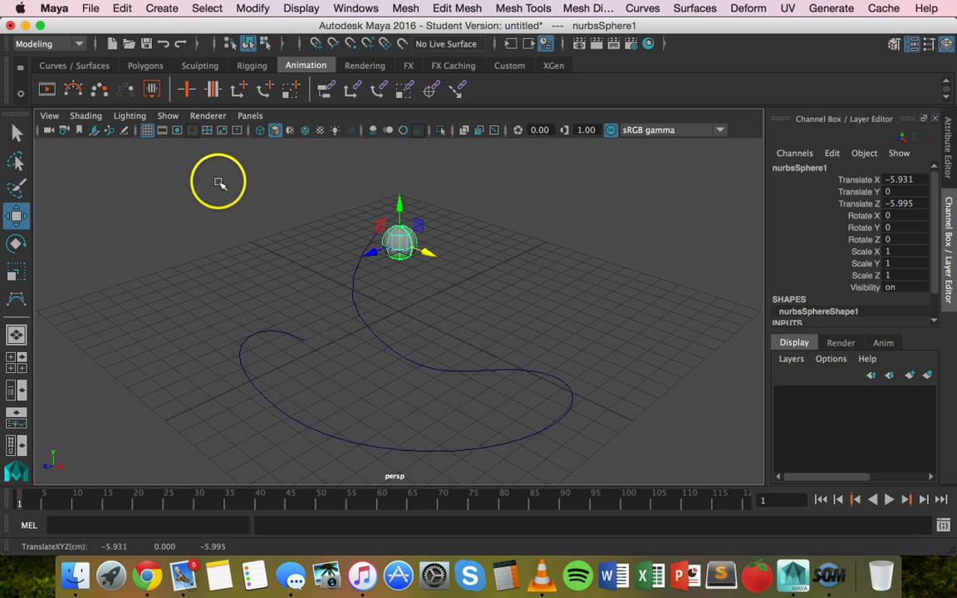
With Snap to Curves on, slide the sphere onto the curve's upper tip at X -8.01, Z -6.158
click(333, 44)
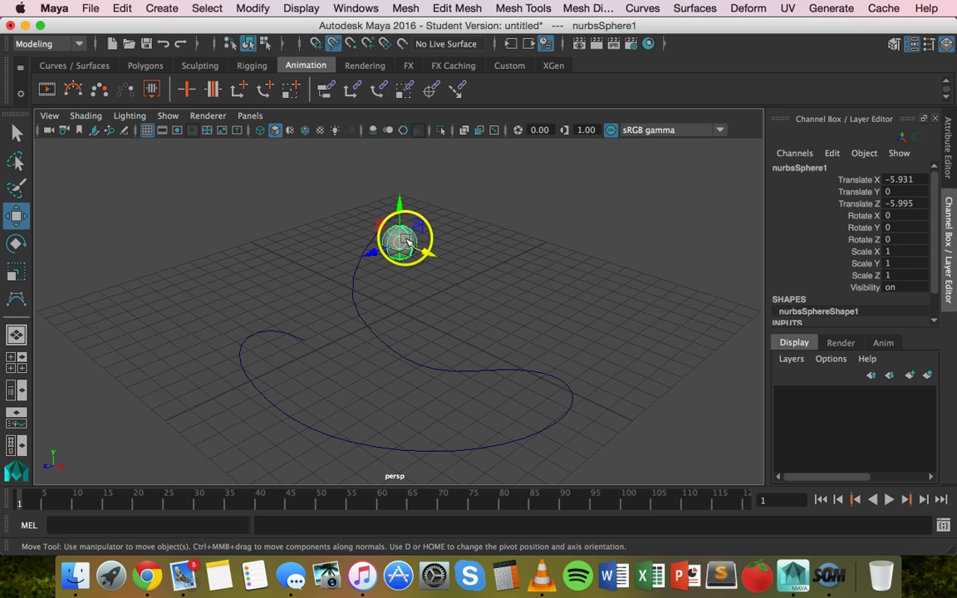
click(334, 45)
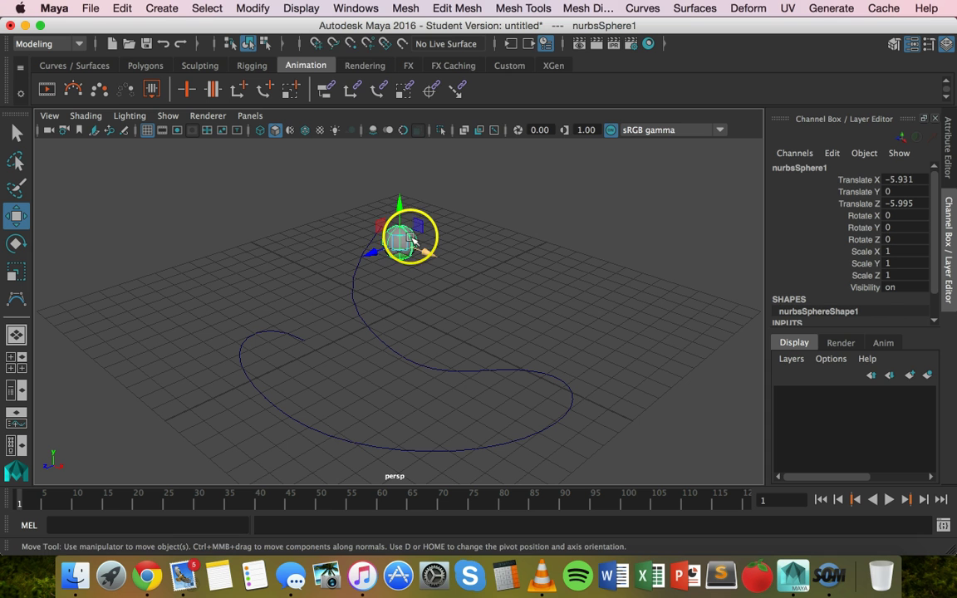
click(335, 42)
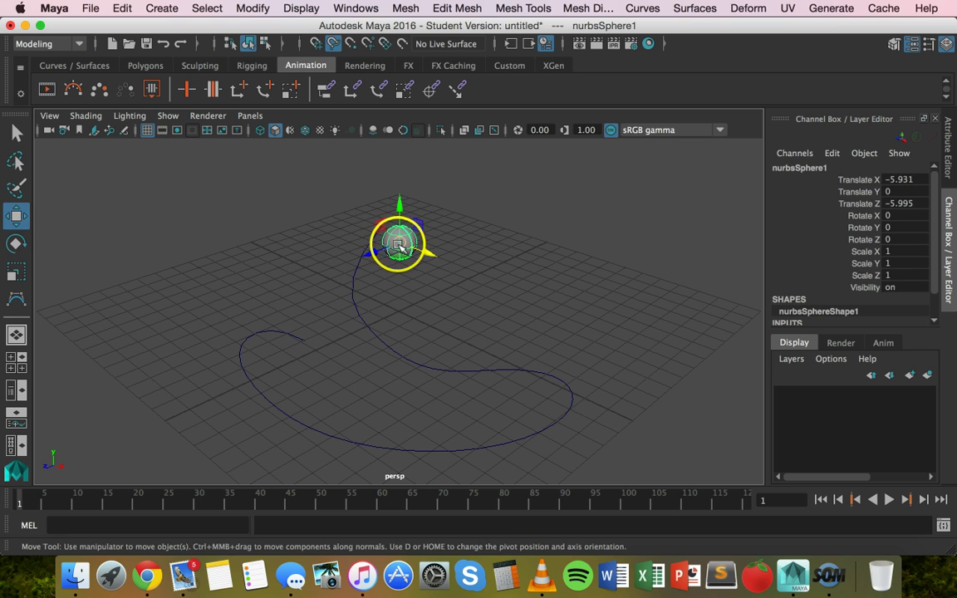
mouse_move(400, 246)
mouse_down()
mouse_move(373, 237)
mouse_move(358, 304)
mouse_move(380, 231)
mouse_move(356, 277)
mouse_move(365, 324)
mouse_move(403, 349)
mouse_move(359, 356)
mouse_move(297, 297)
mouse_move(419, 301)
mouse_move(369, 264)
mouse_move(384, 238)
mouse_up()
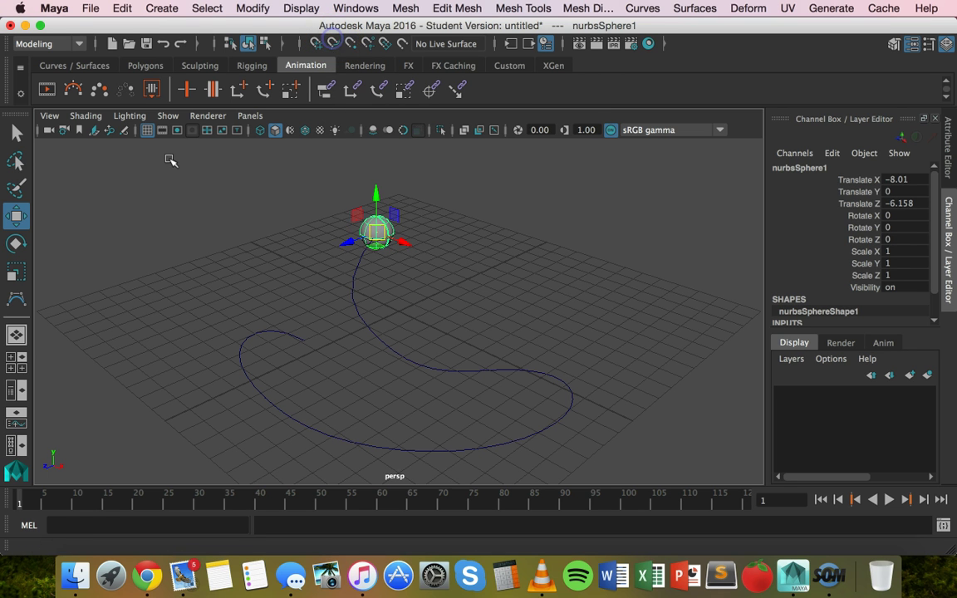
Select the sphere first, then add the curve to the selection
click(17, 133)
click(232, 204)
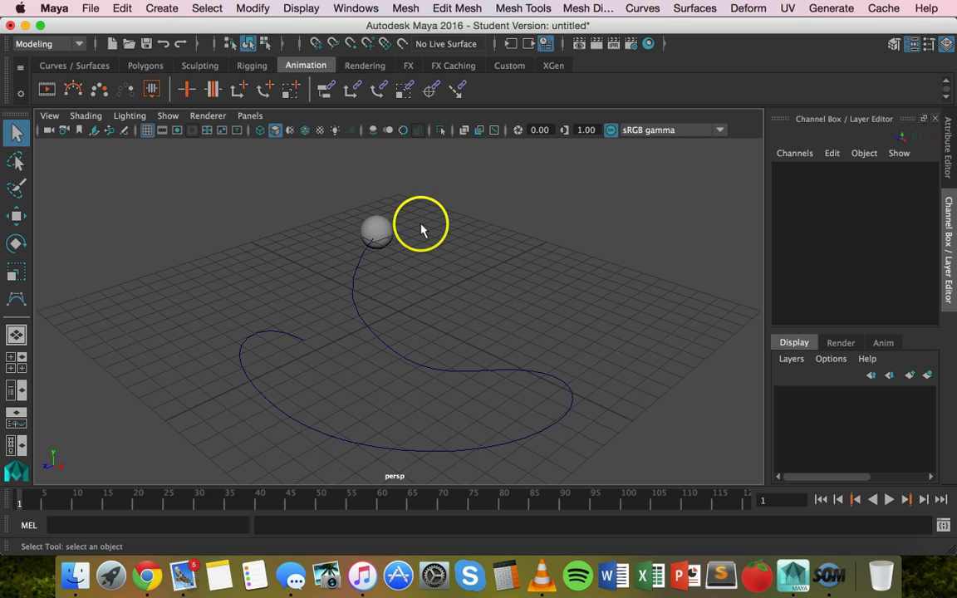
click(388, 223)
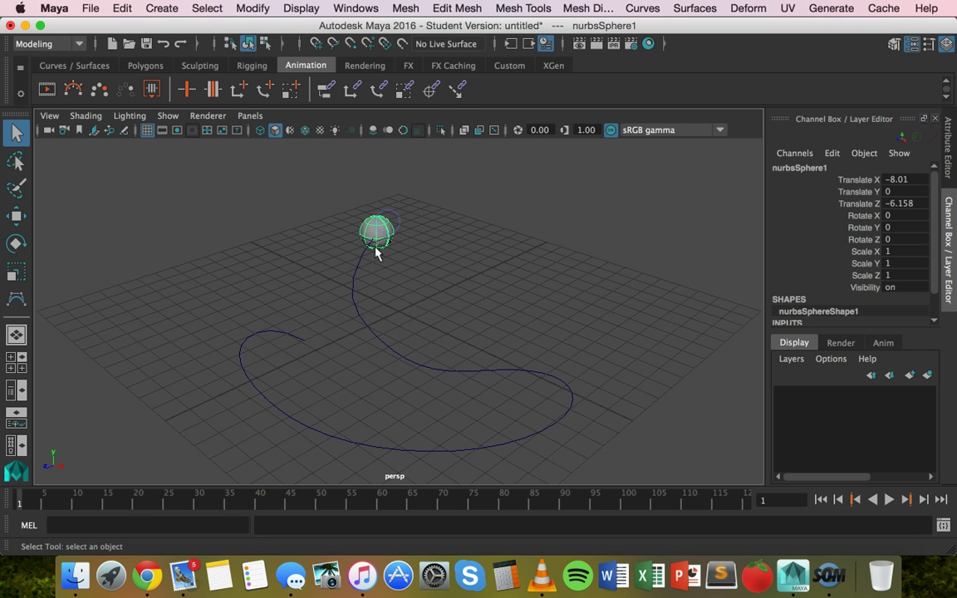
shift+click(358, 267)
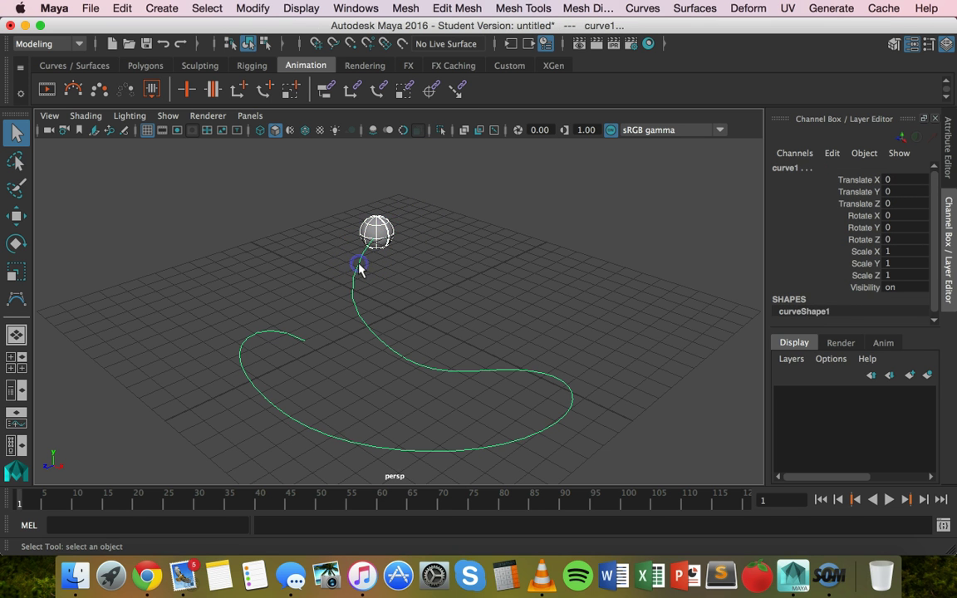
Switch to the Animation menu set and show the Constrain > Motion Paths commands
click(72, 45)
drag(52, 45, 35, 92)
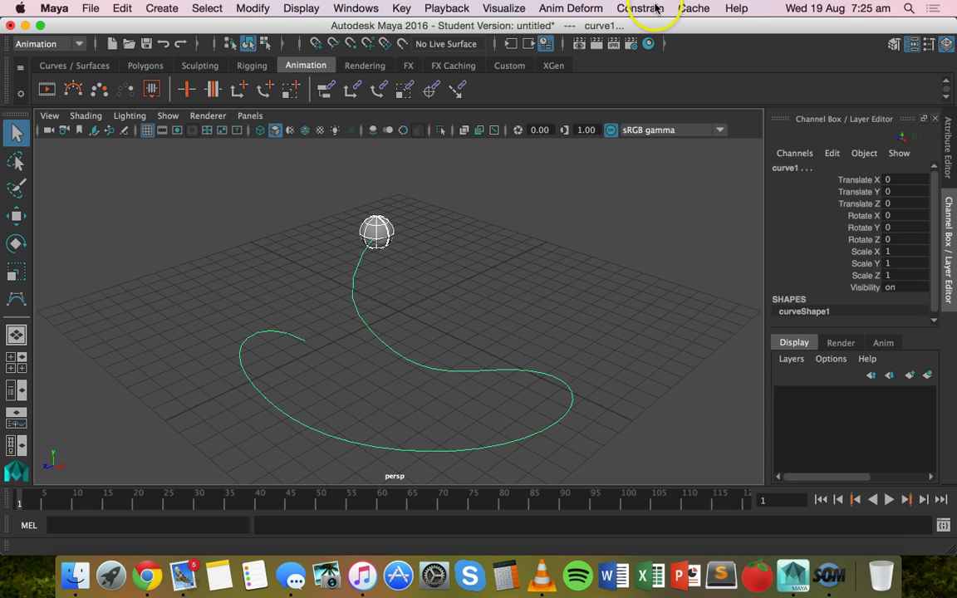
click(656, 7)
click(665, 143)
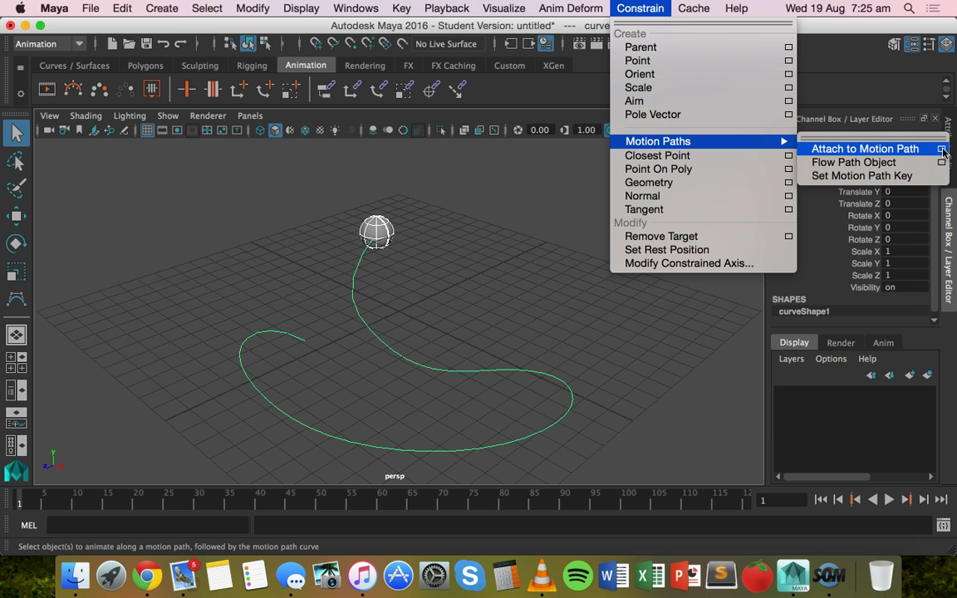
Attach the sphere to the curve with a Start/End time range ending at frame 50
click(942, 150)
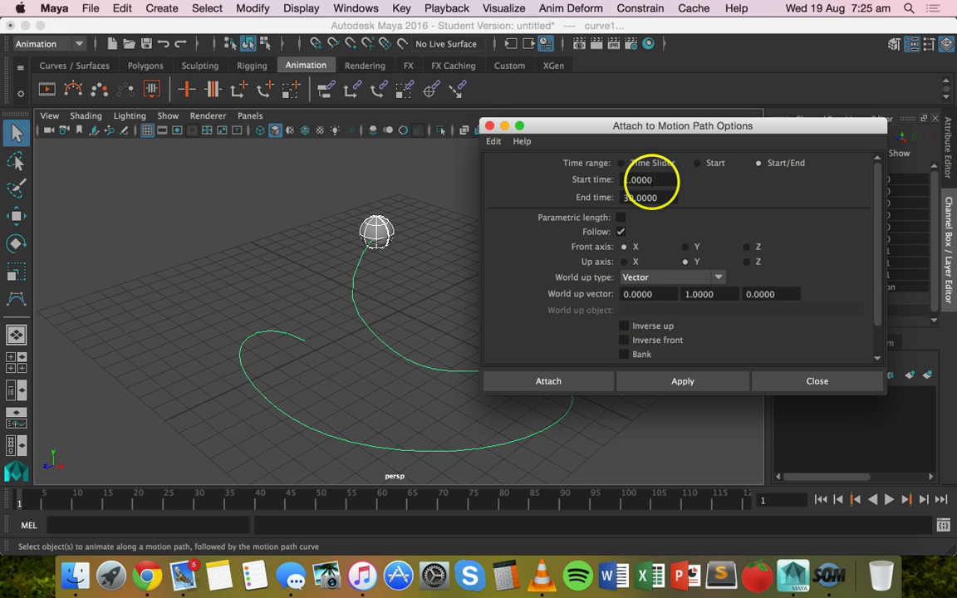
drag(741, 125, 693, 110)
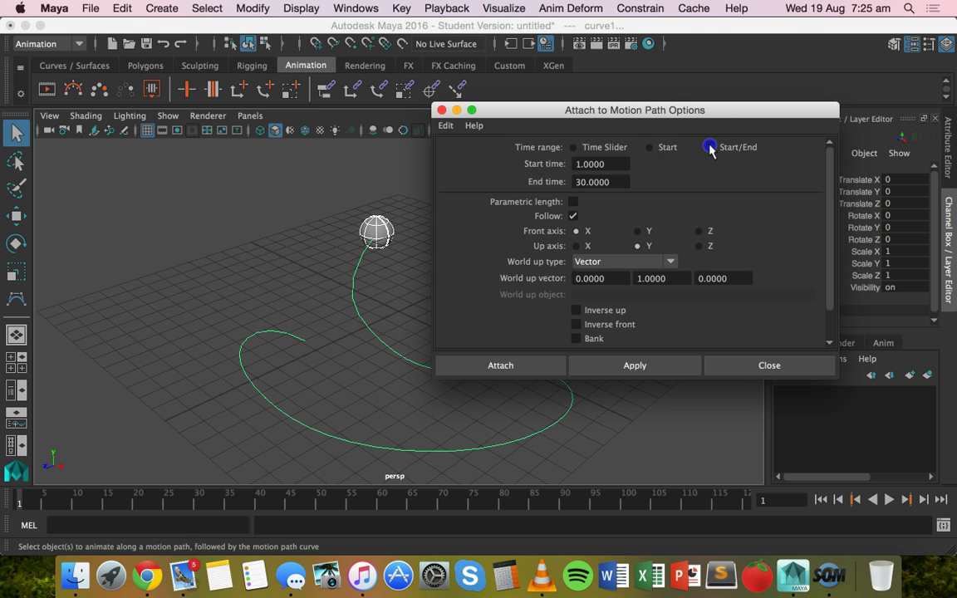
click(710, 148)
click(647, 163)
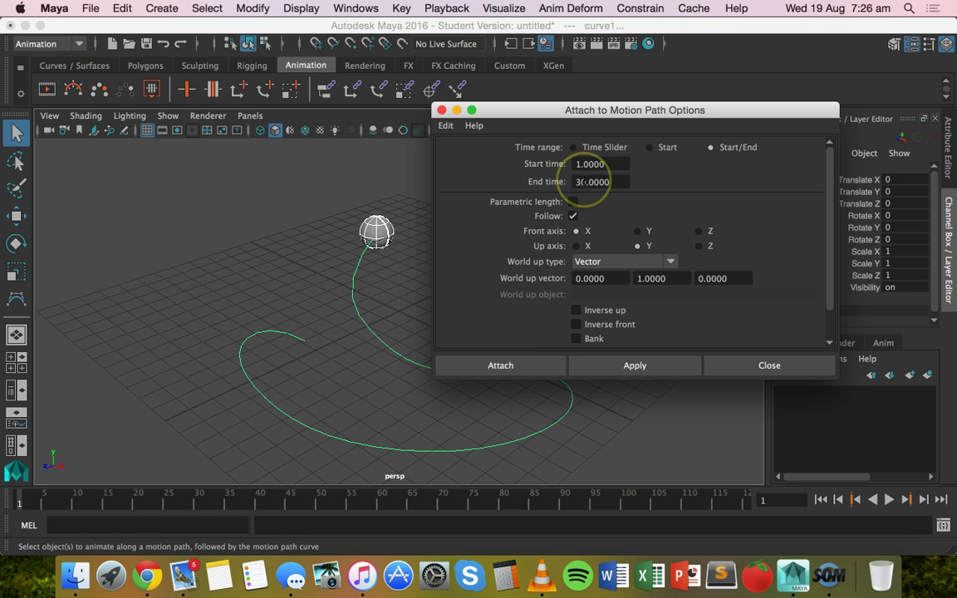
click(622, 183)
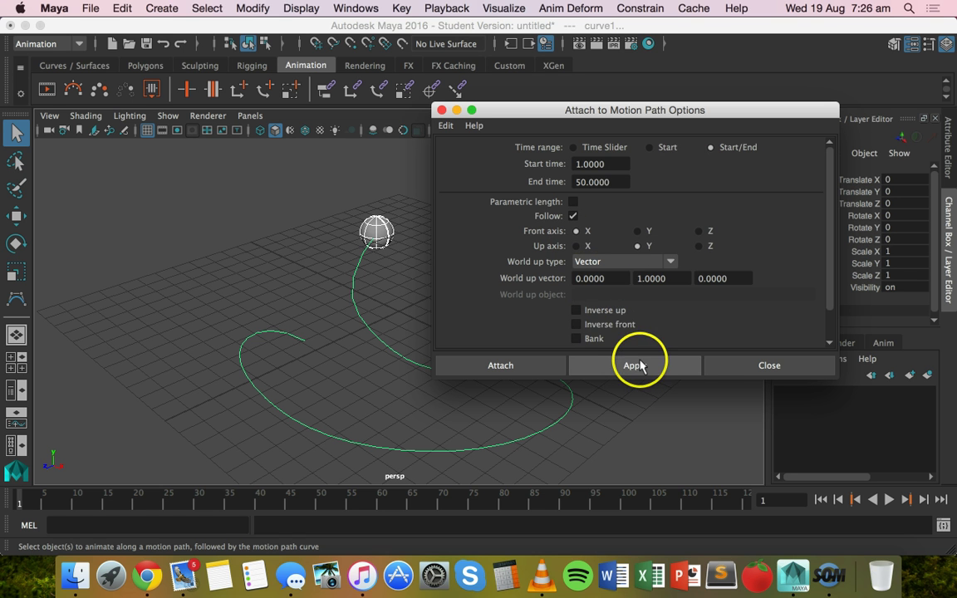
click(671, 369)
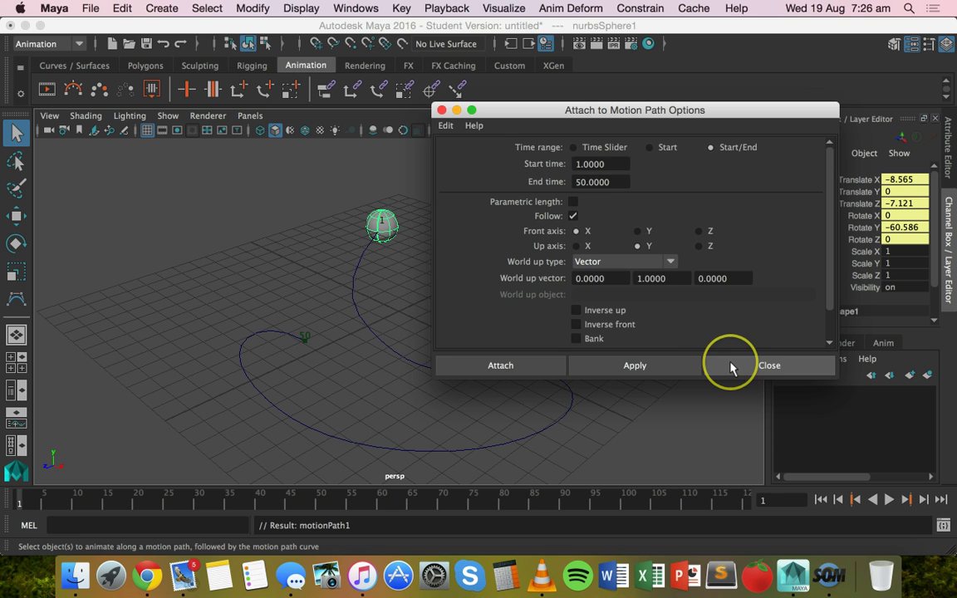
click(730, 367)
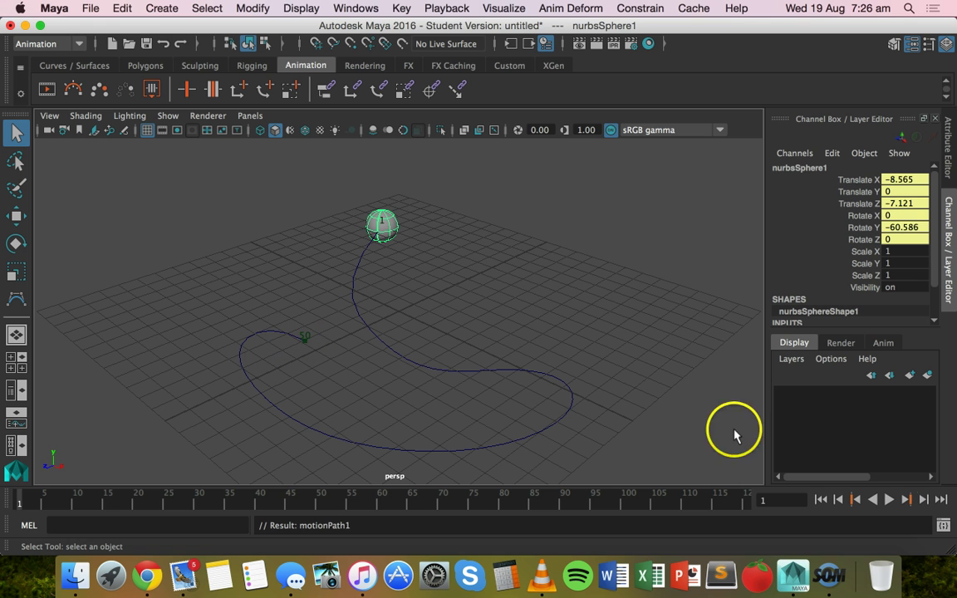
Play, rewind, replay and scrub the timeline to watch the sphere travel to the frame-50 marker
click(891, 500)
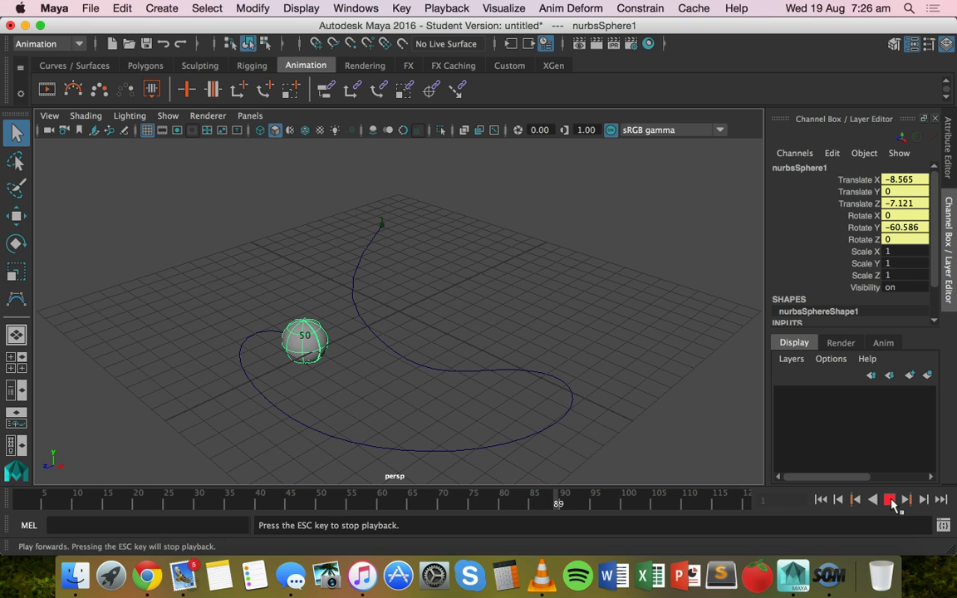
click(891, 500)
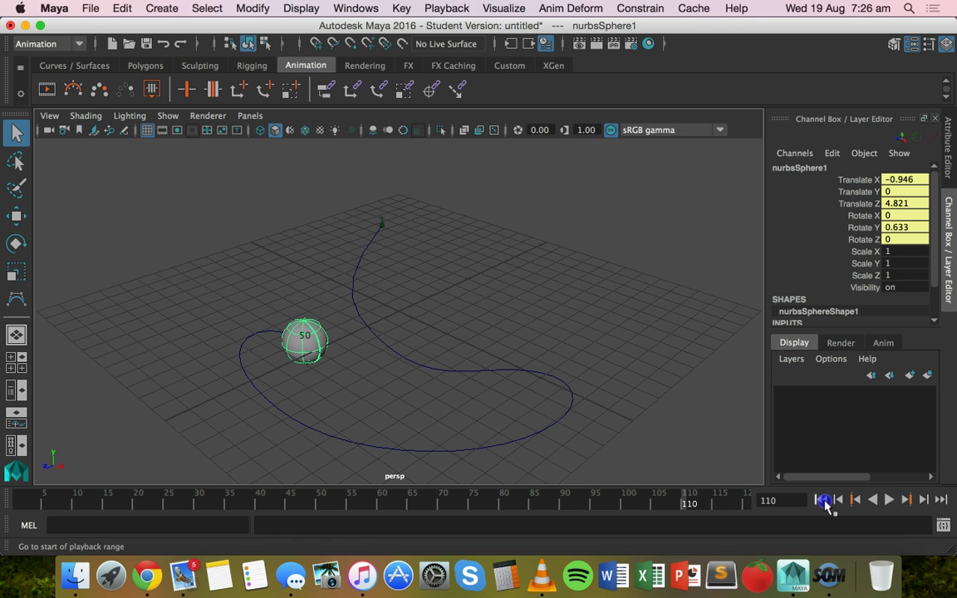
click(821, 500)
key(alt+v)
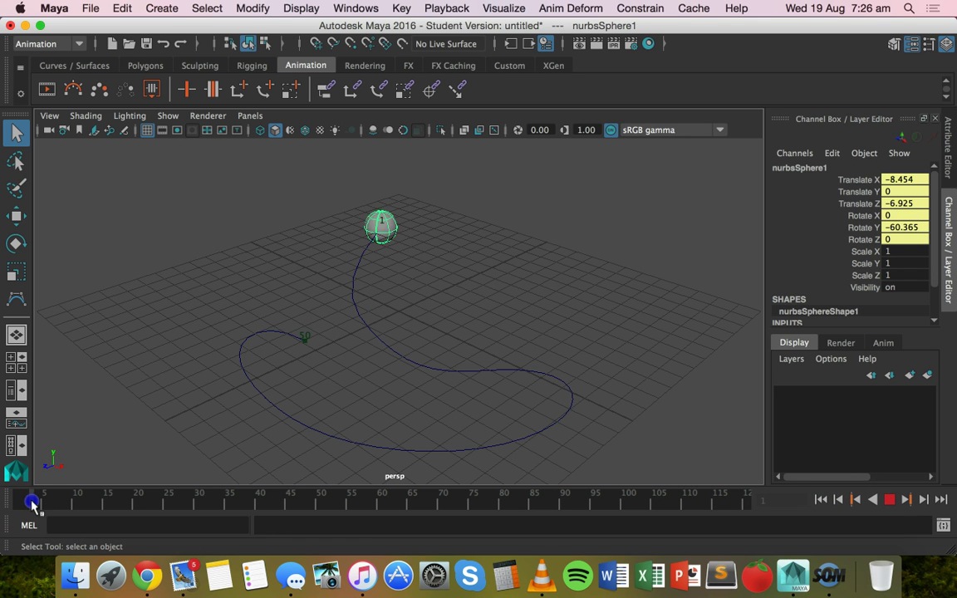
drag(160, 497, 321, 500)
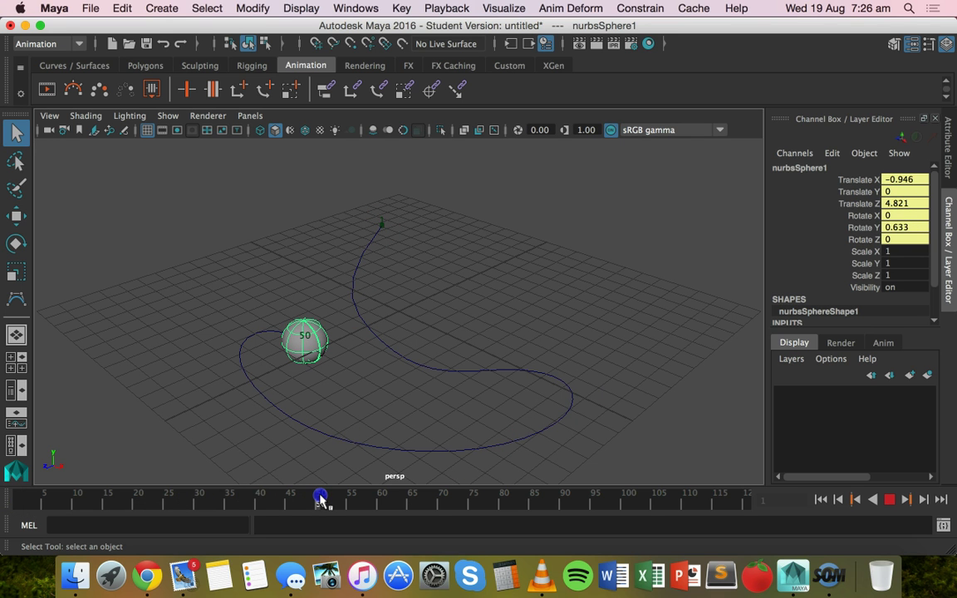